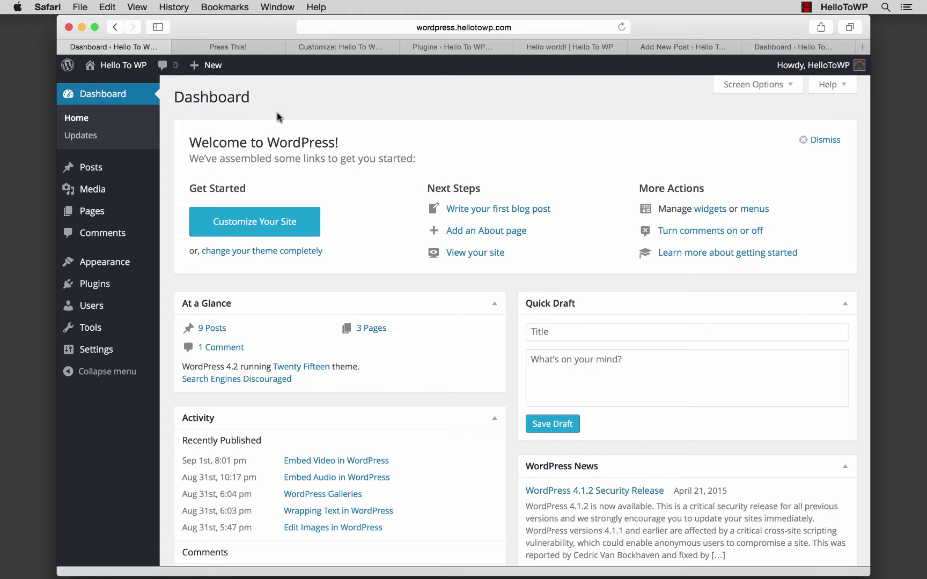
# Scan the LinkedIn culture article into Press This and drag the bookmarklet to the bookmarks bar.
pyautogui.click(244, 49)
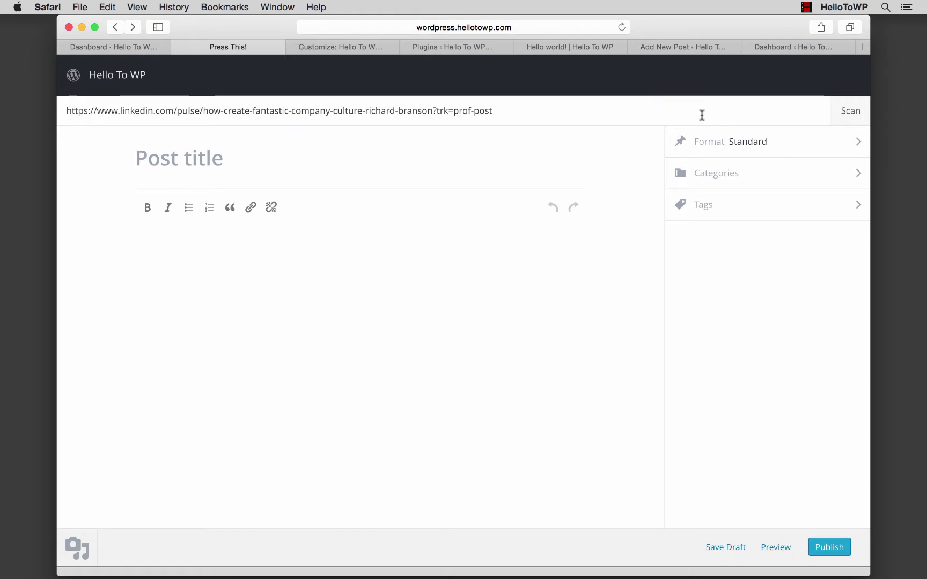
pyautogui.click(845, 112)
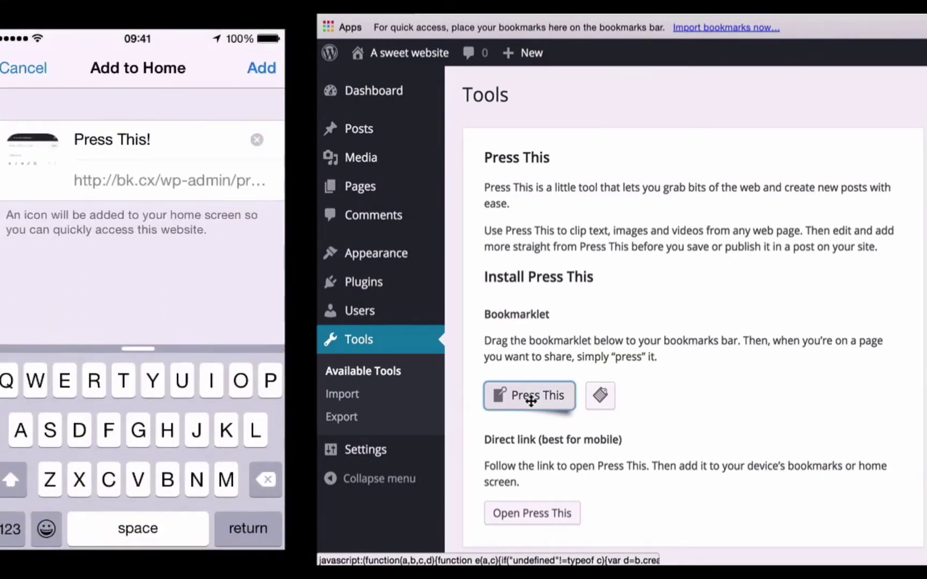
pyautogui.moveTo(532, 399); pyautogui.dragTo(481, 30)
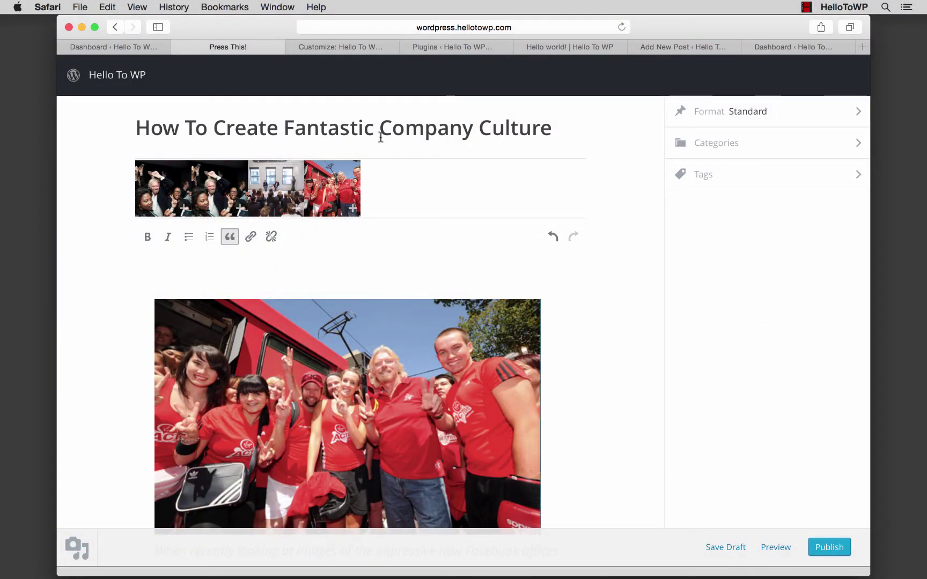
# Browse the themes in the customizer, close that list, and show the installed plugins with Akismet.
pyautogui.click(321, 48)
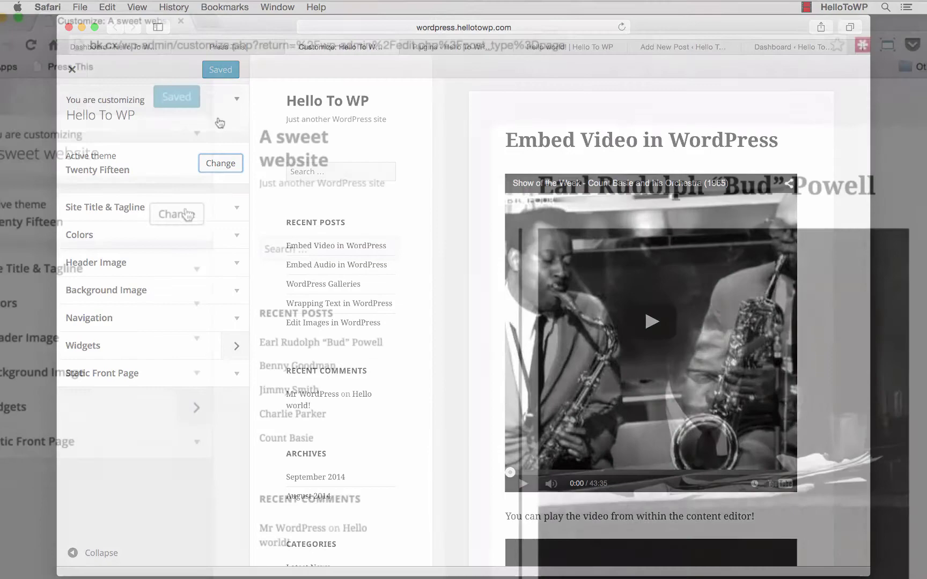
pyautogui.scroll(-5, 189, 218)
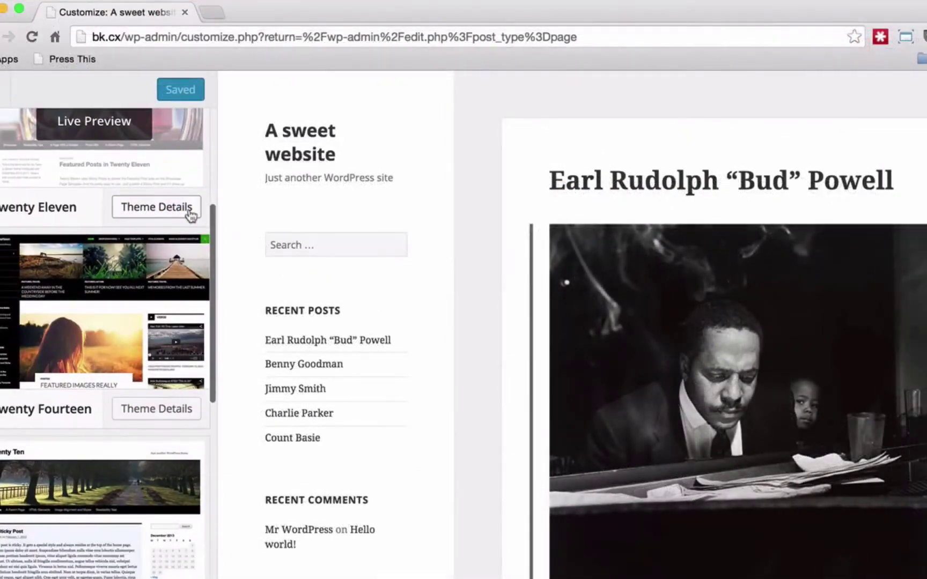
pyautogui.scroll(-5, 188, 218)
pyautogui.scroll(-3, 189, 214)
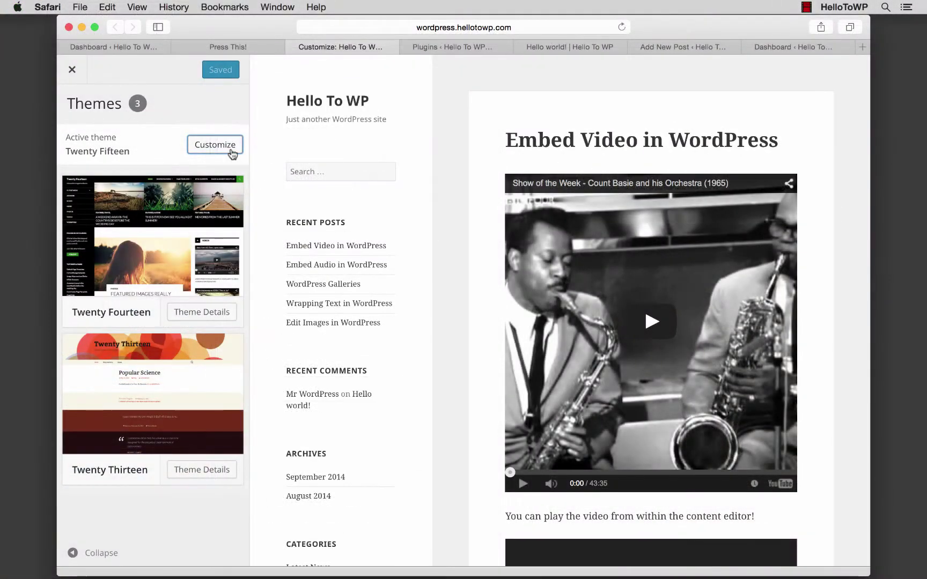
pyautogui.click(233, 153)
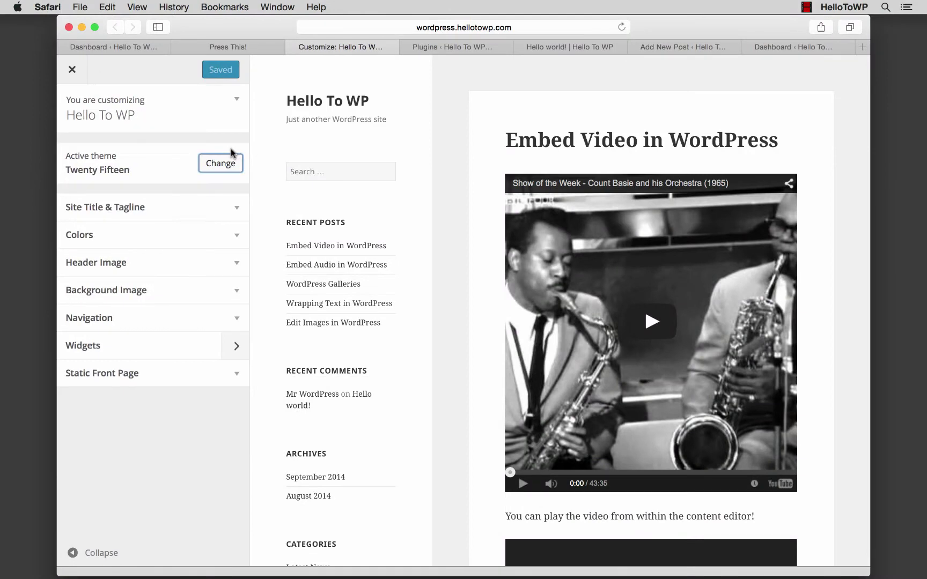
pyautogui.click(472, 43)
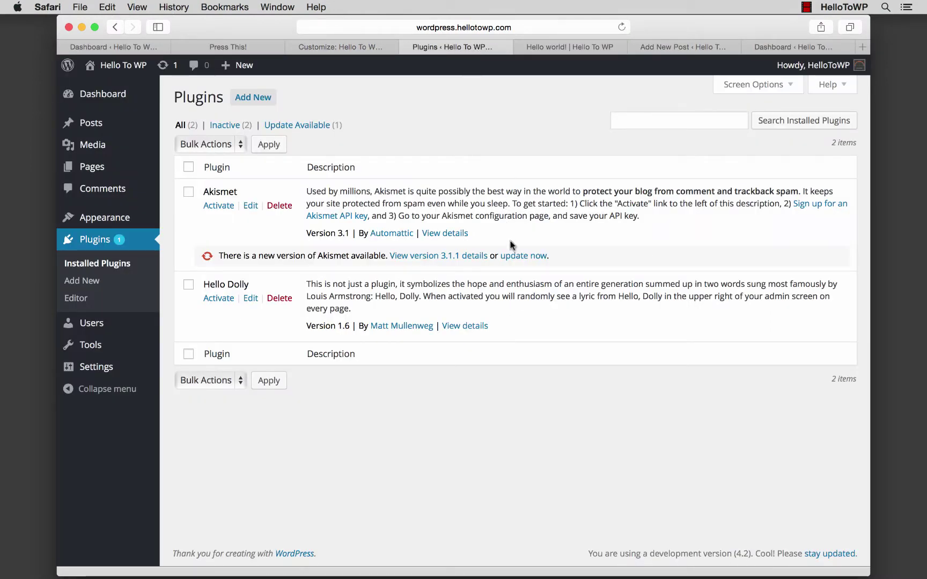
# Update Akismet to 3.1.1 and bring up the Hello world! post showing its emoji.
pyautogui.click(520, 256)
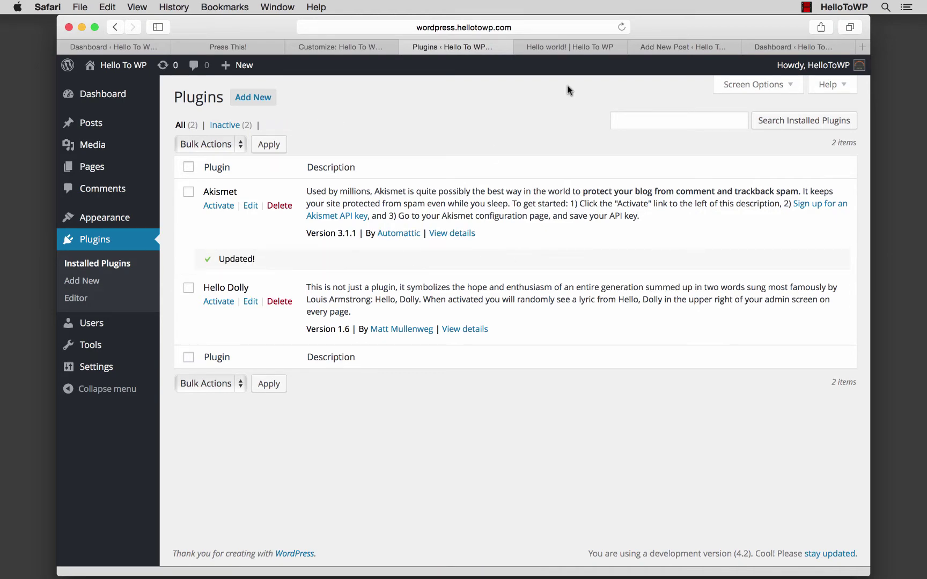
pyautogui.click(579, 48)
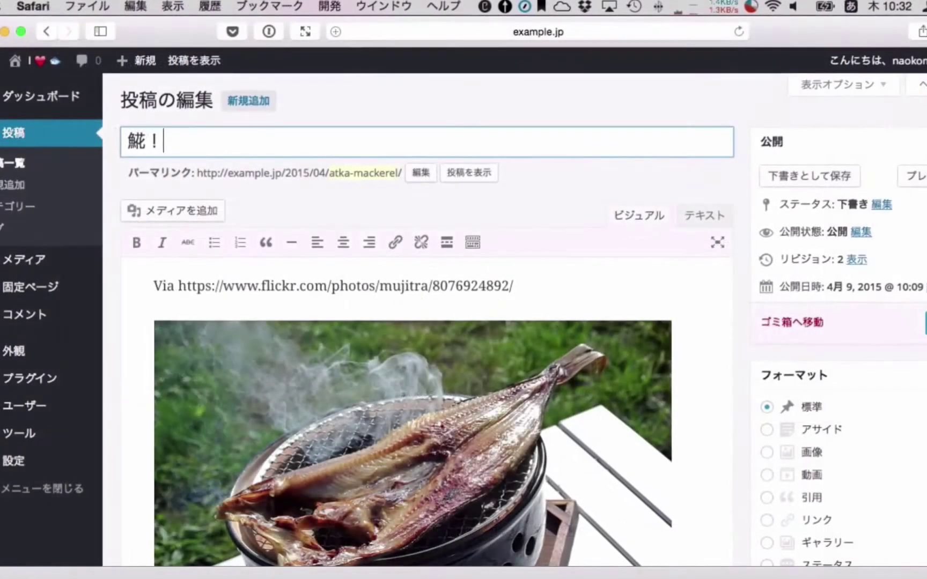
# Put a fish emoji in the Japanese post title and paste the Kickstarter link into the oEmbed draft.
pyautogui.press('Tab')
pyautogui.press('Return')
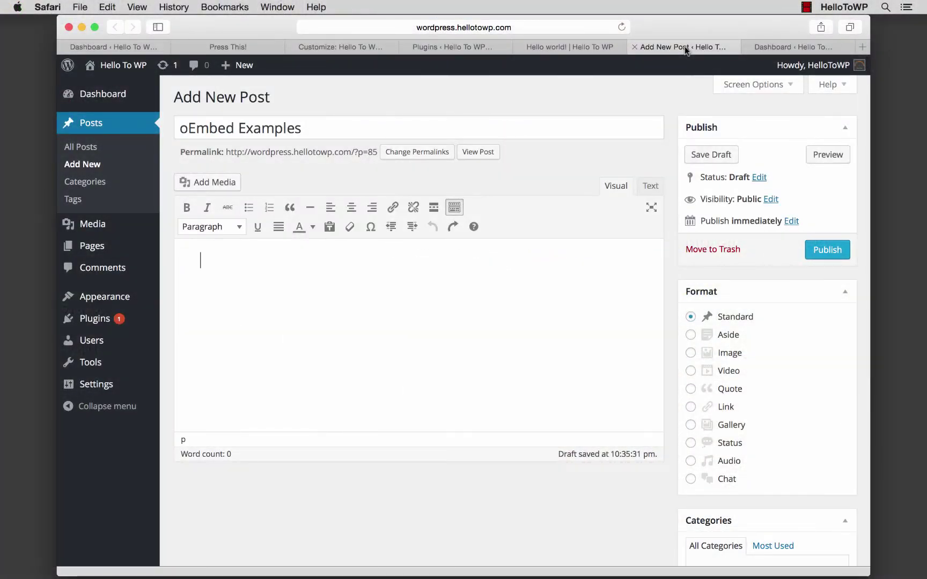
pyautogui.write('https://www.kickstarter.com/projects/899521679/lacuna-library-public-art-space-built-with-50000-b?ref=category_location')
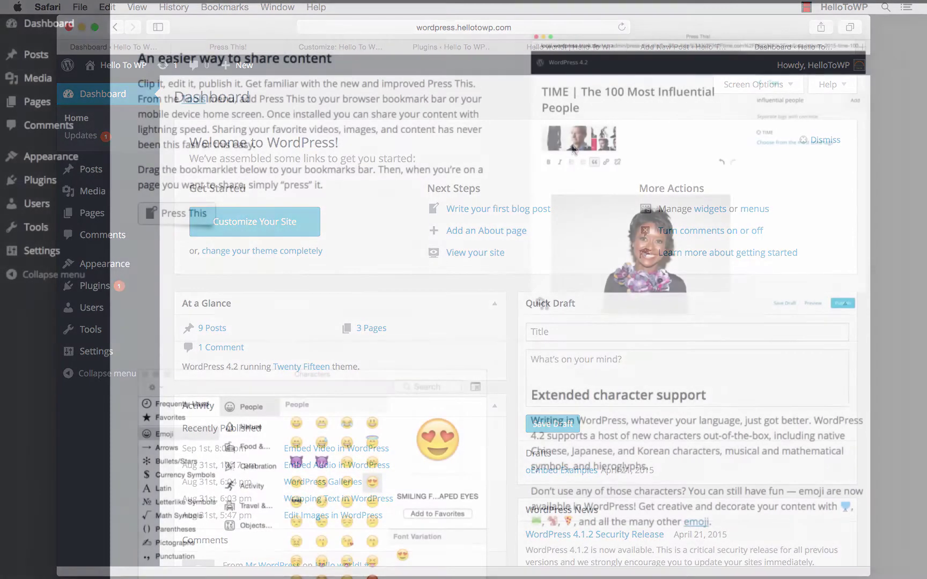
pyautogui.scroll(-3, 508, 290)
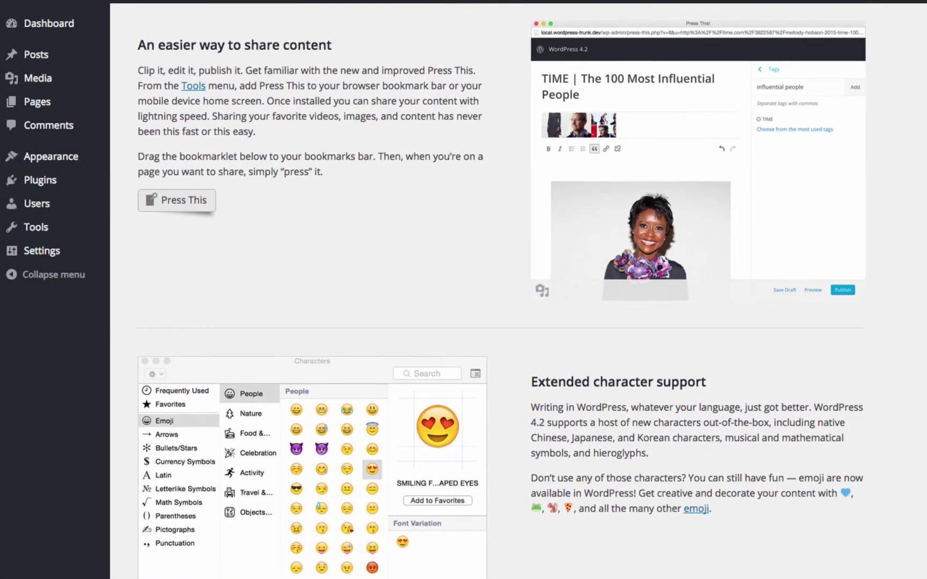
pyautogui.scroll(-3, 507, 289)
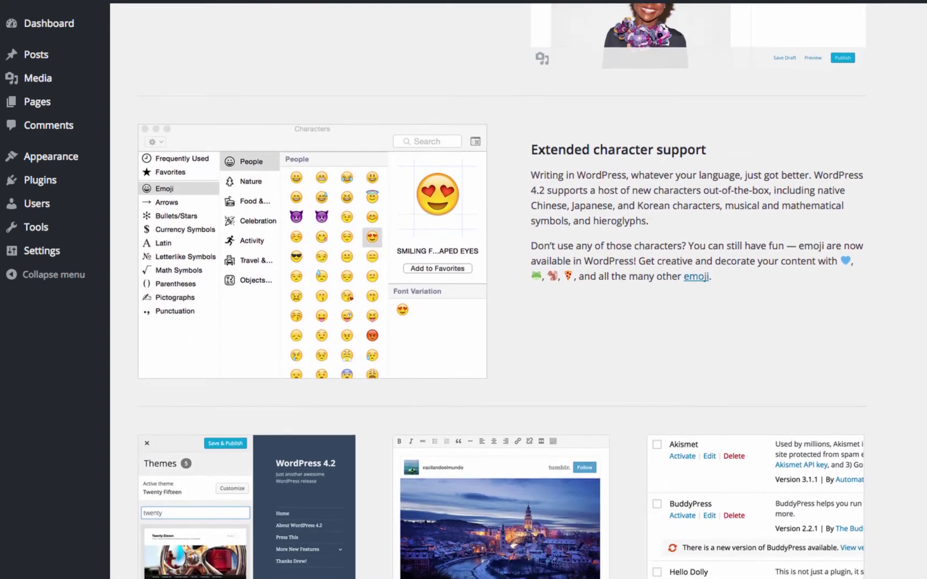
pyautogui.scroll(-3, 507, 290)
pyautogui.scroll(-2, 507, 290)
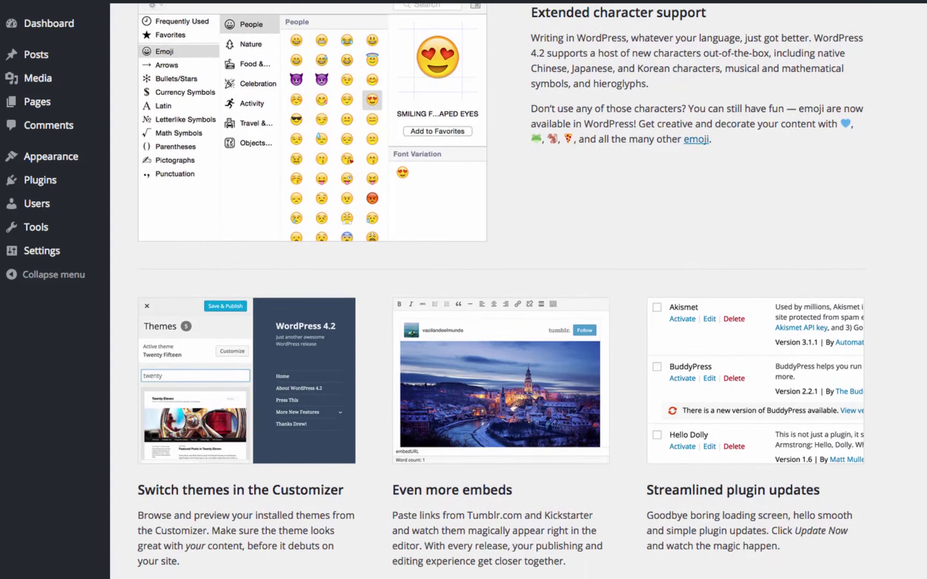
pyautogui.scroll(-5, 507, 290)
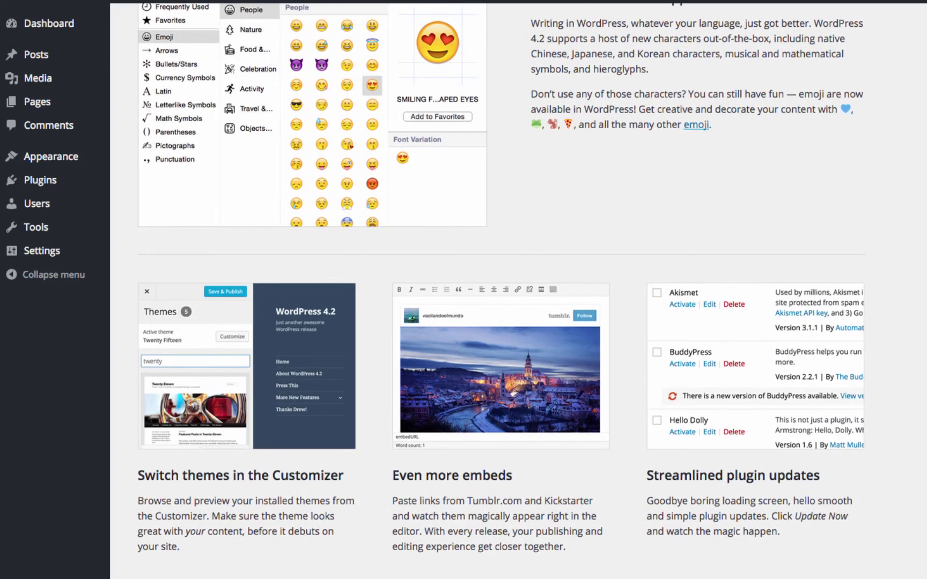
pyautogui.scroll(-1, 507, 290)
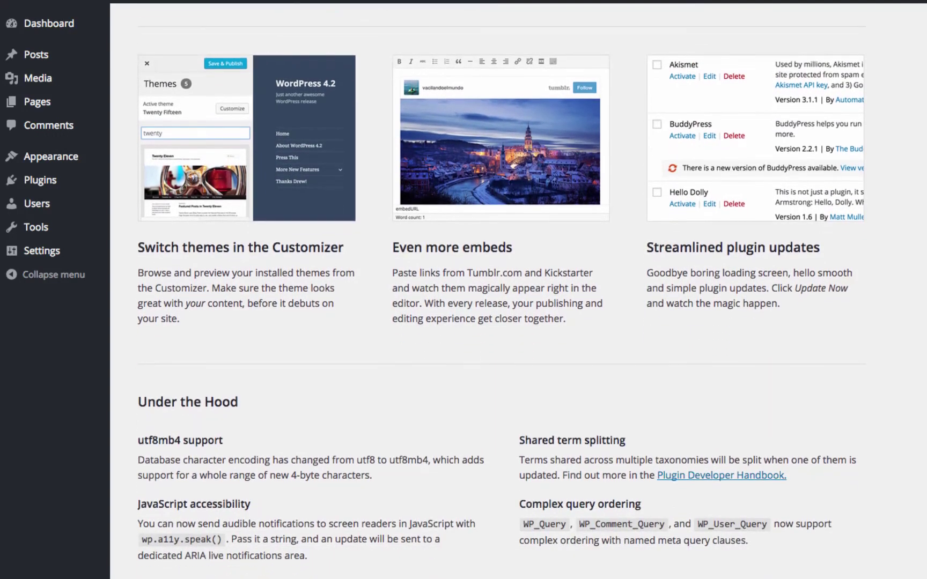